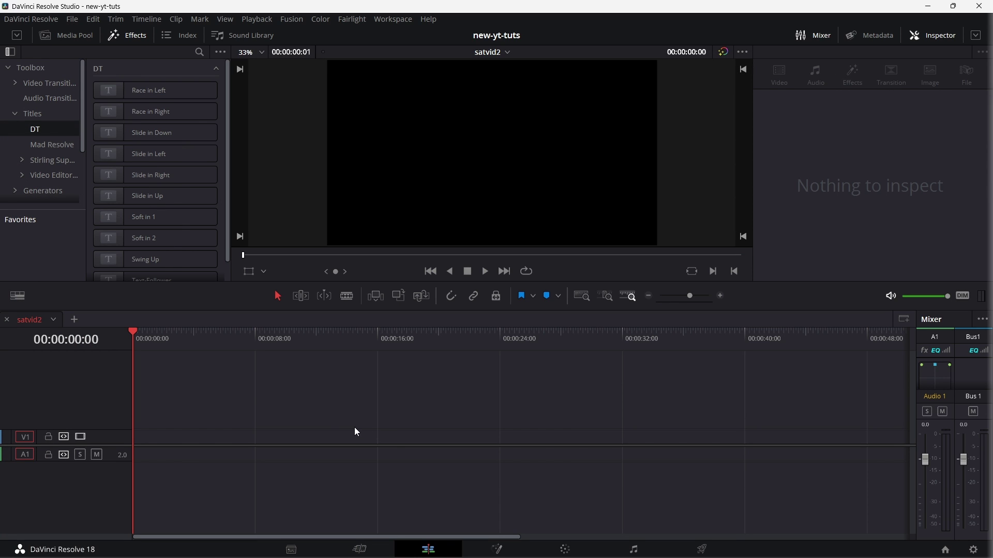
# Step: Add a Slide in Left title to track V1, select it, and expand the Inspector to full height
pyautogui.moveTo(155, 154); pyautogui.dragTo(206, 448)
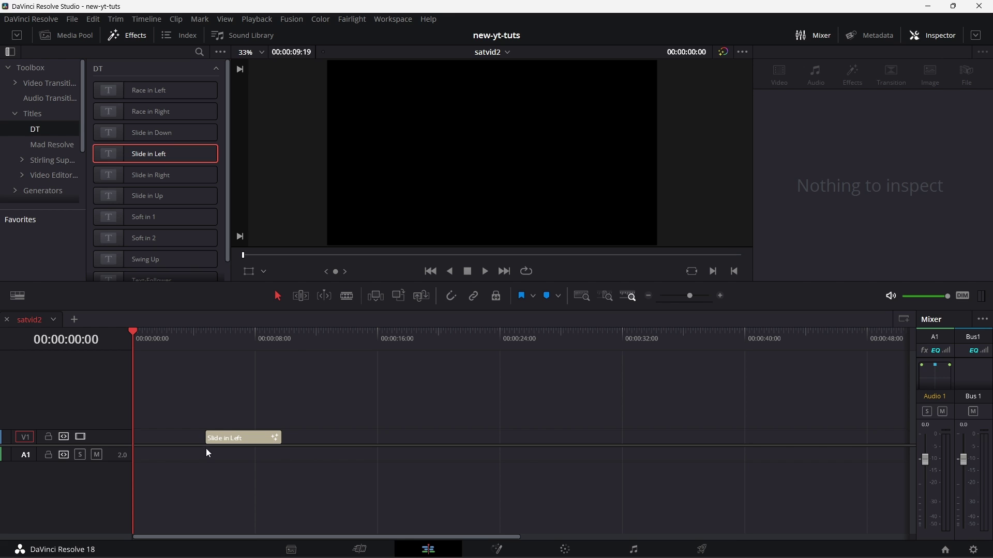
pyautogui.click(244, 438)
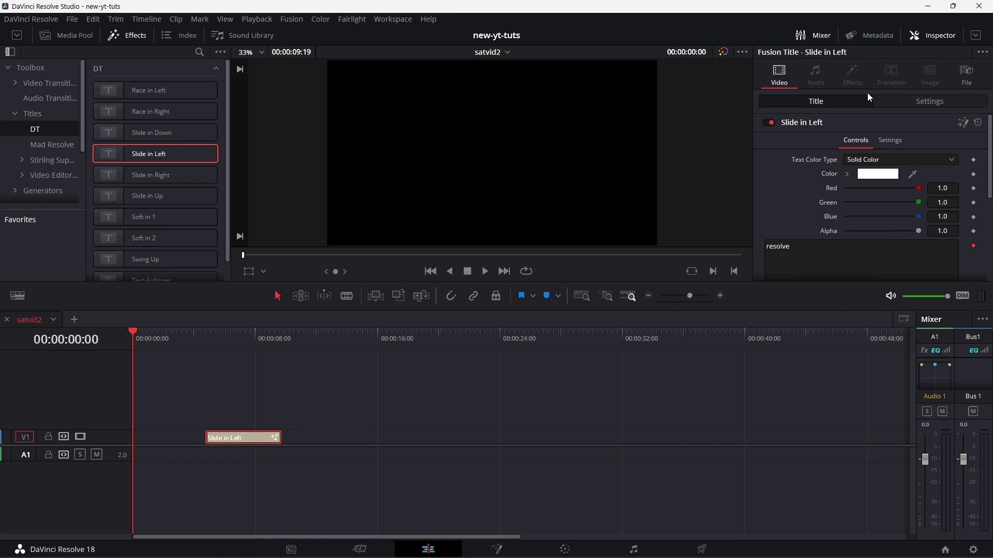
pyautogui.click(976, 35)
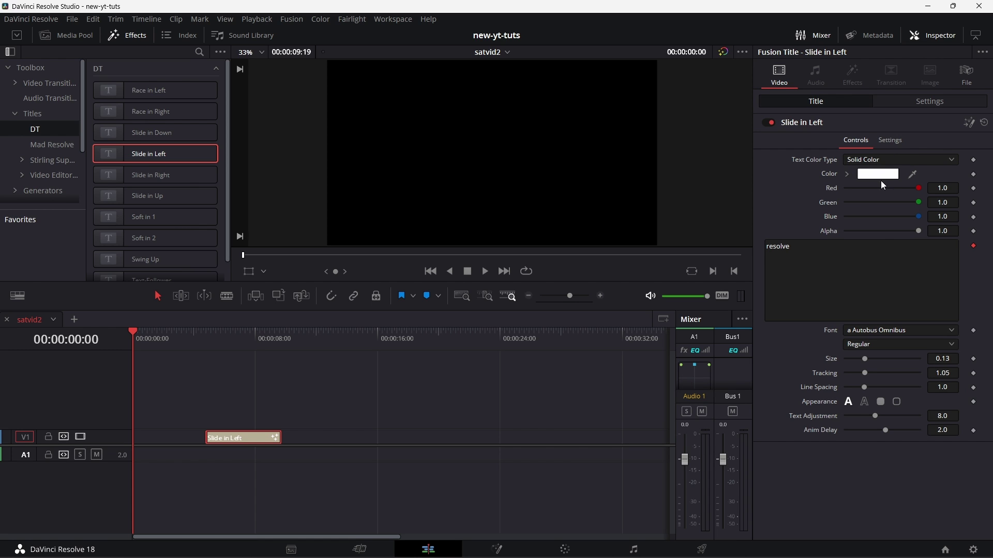
# Step: Set the title's Text Color Type to Gradient and move the playhead to 00:00:07:05
pyautogui.click(907, 158)
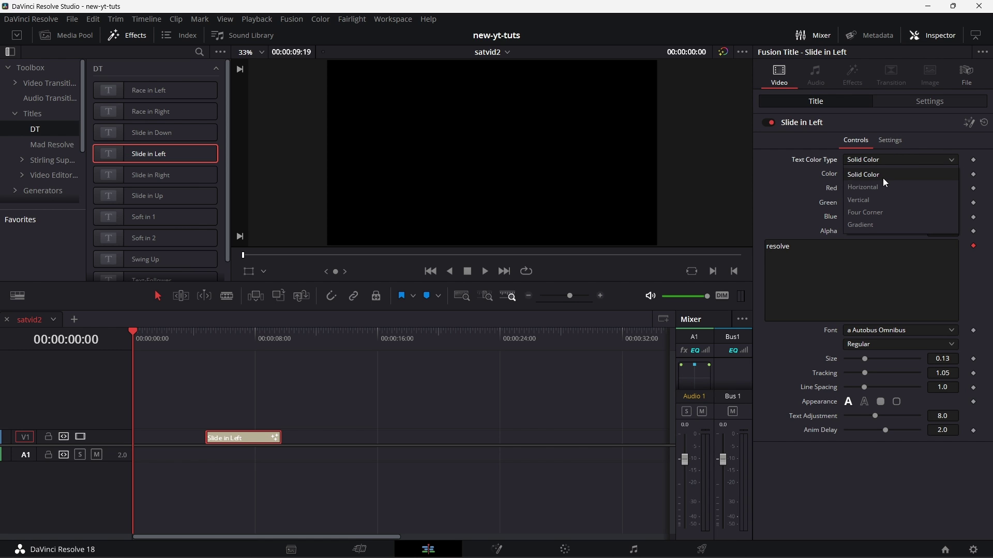
pyautogui.click(872, 224)
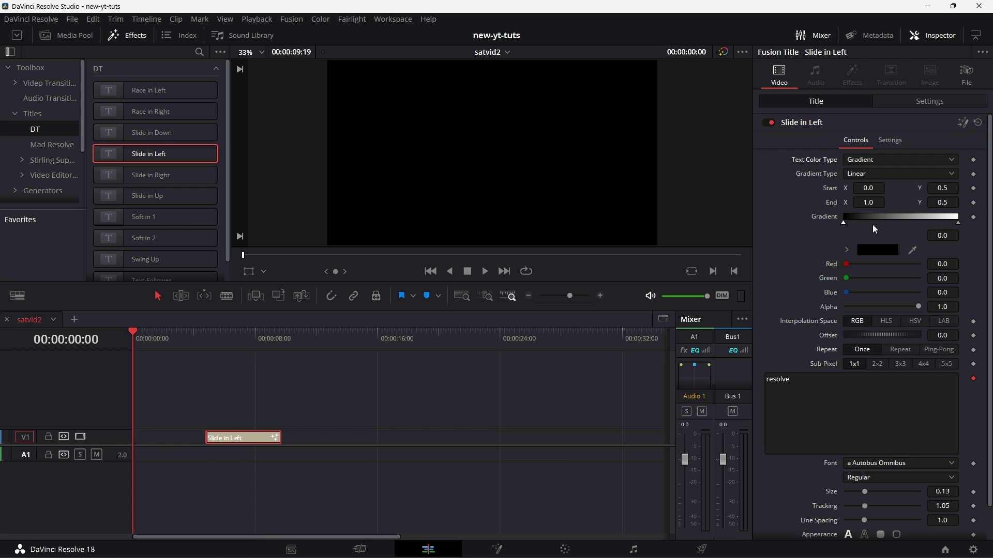
pyautogui.click(242, 346)
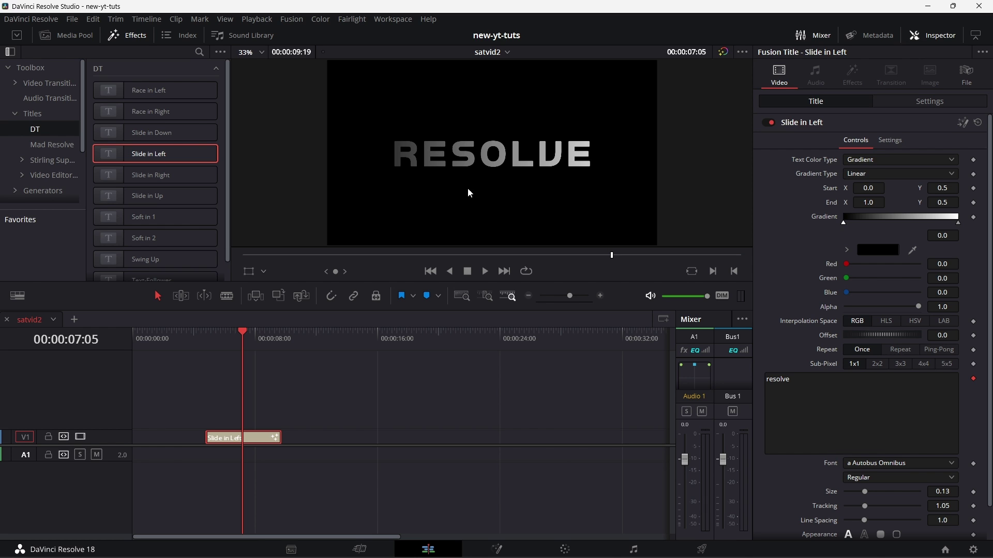
# Step: Enable Fusion Overlay and place the gradient start and end handles vertically over RESOLVE
pyautogui.click(264, 272)
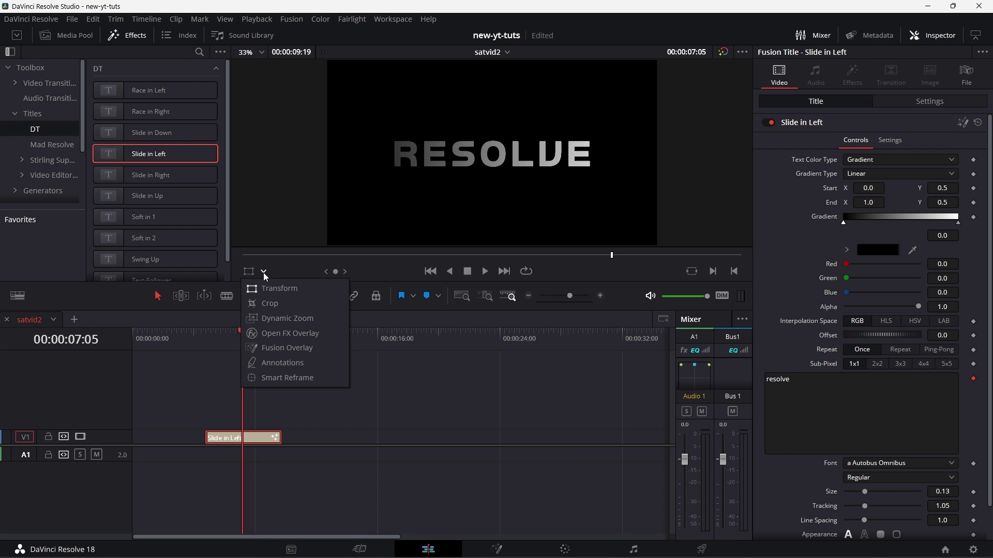
pyautogui.click(279, 349)
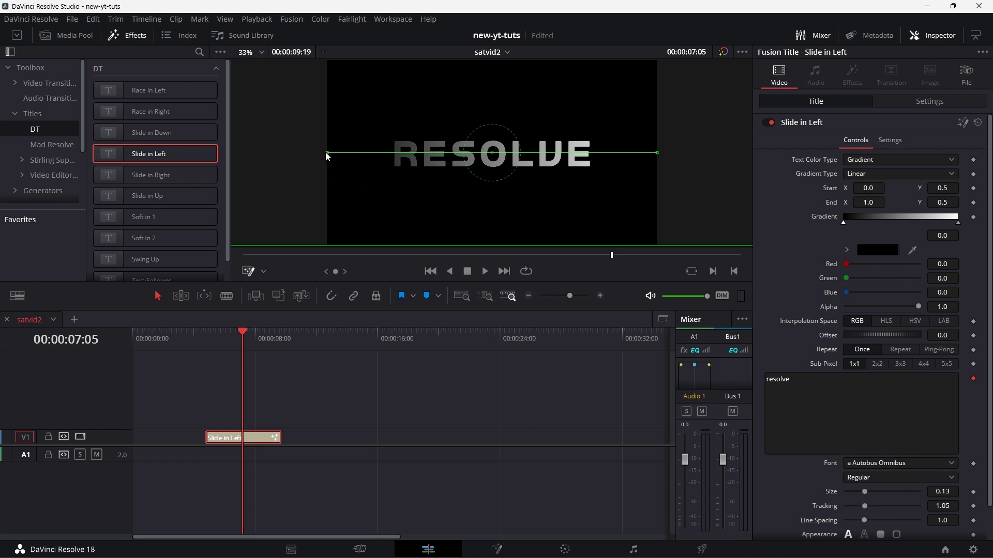
pyautogui.moveTo(327, 154); pyautogui.dragTo(467, 173)
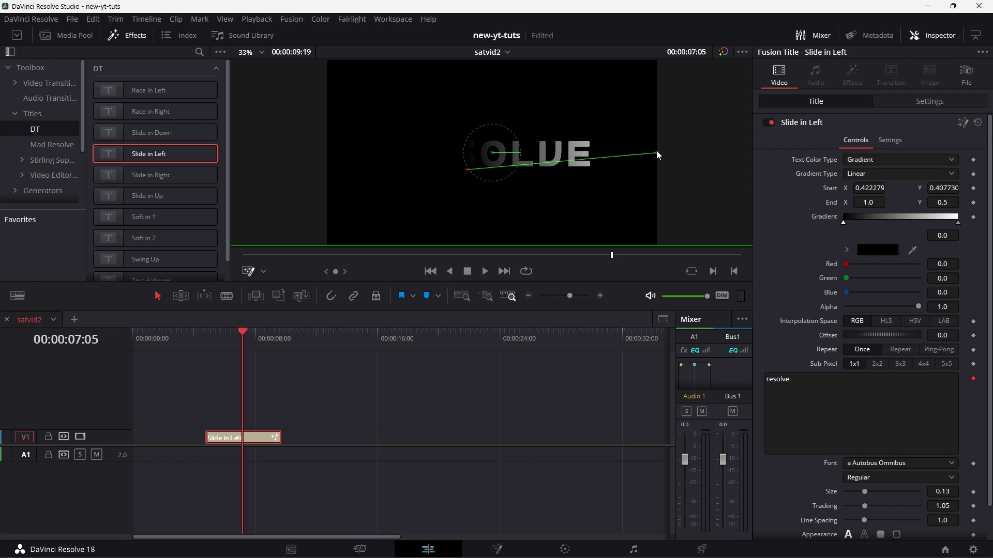
pyautogui.moveTo(657, 153); pyautogui.dragTo(466, 139)
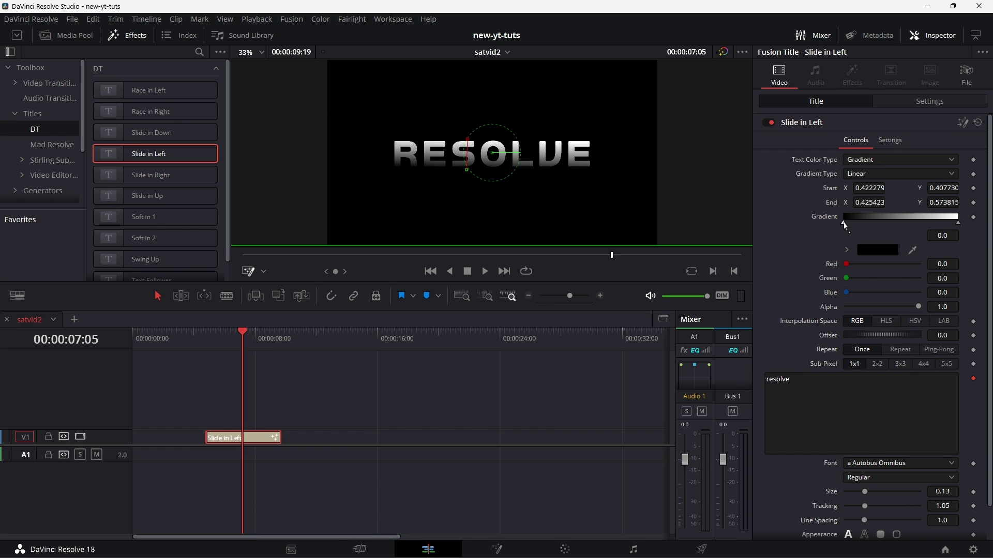
# Step: Set the first gradient stop to pure red
pyautogui.click(877, 250)
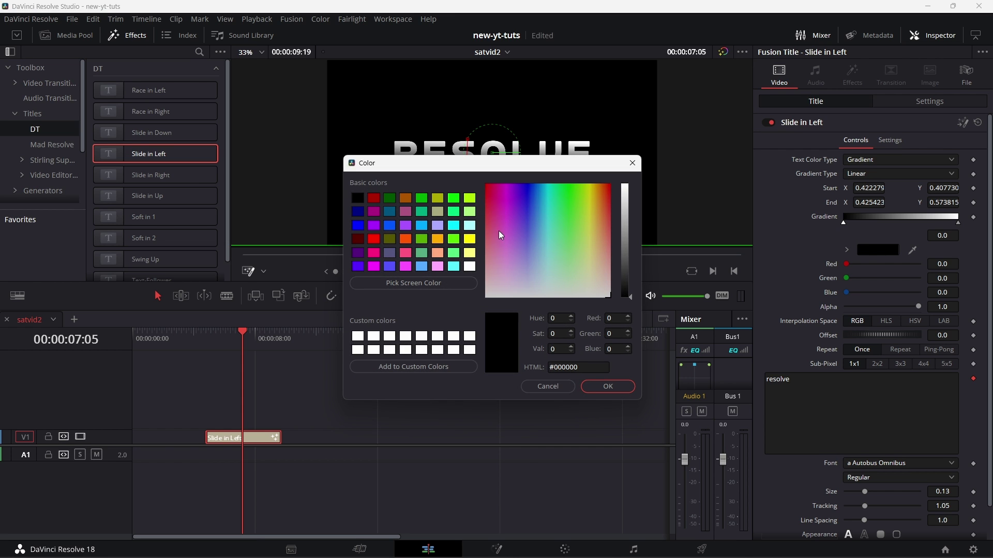
pyautogui.click(486, 185)
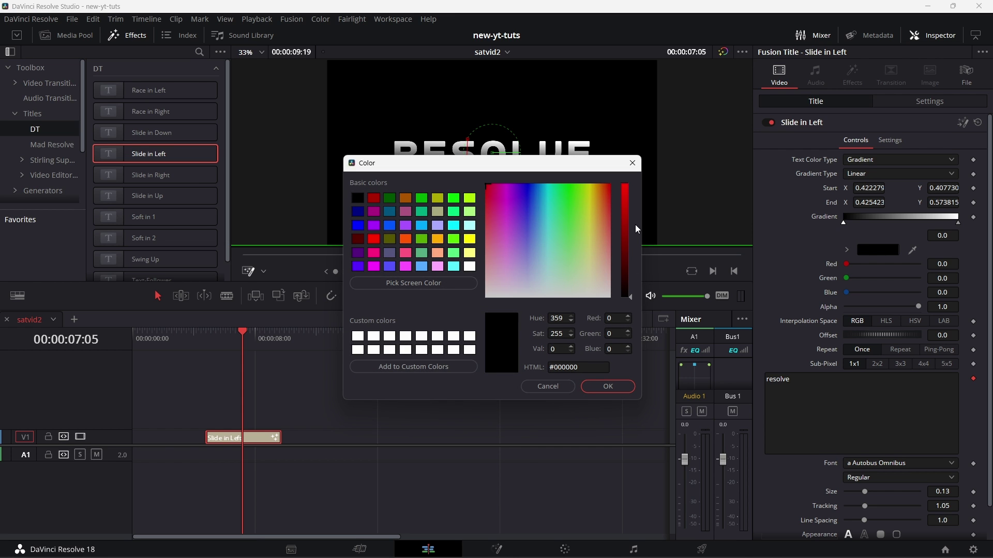
pyautogui.moveTo(624, 204); pyautogui.dragTo(625, 185)
pyautogui.click(617, 386)
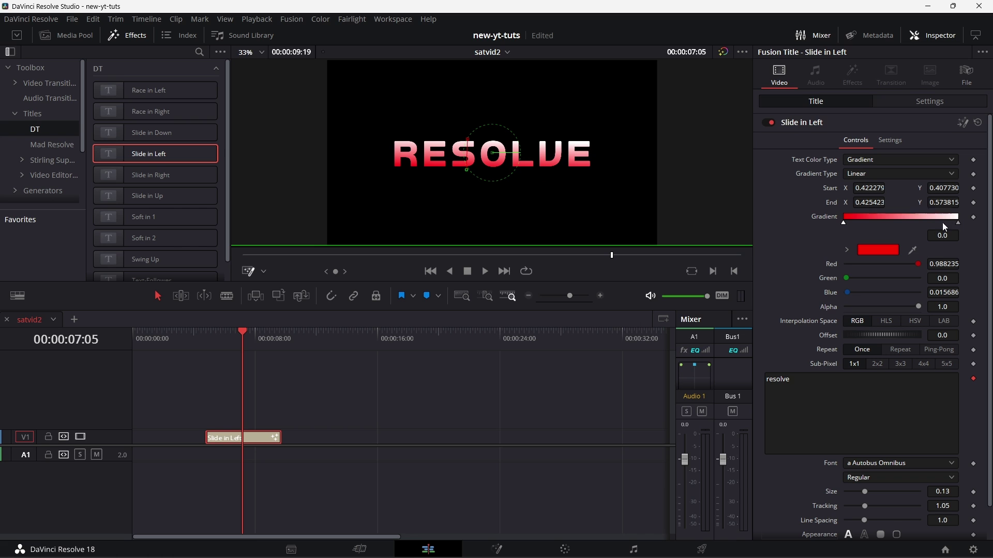
# Step: Set the second gradient stop to orange-yellow #ffb303
pyautogui.click(958, 224)
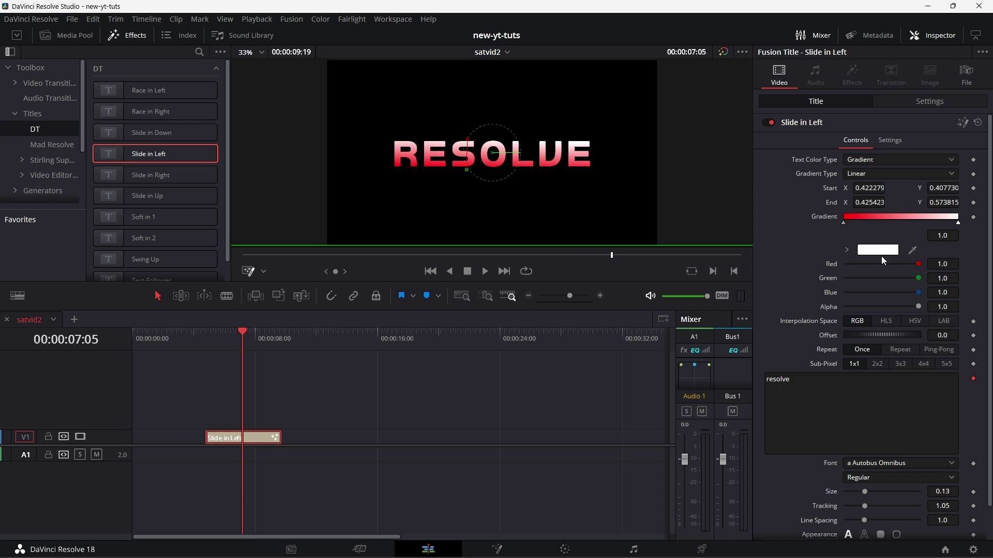
pyautogui.click(880, 252)
pyautogui.moveTo(603, 210); pyautogui.dragTo(596, 185)
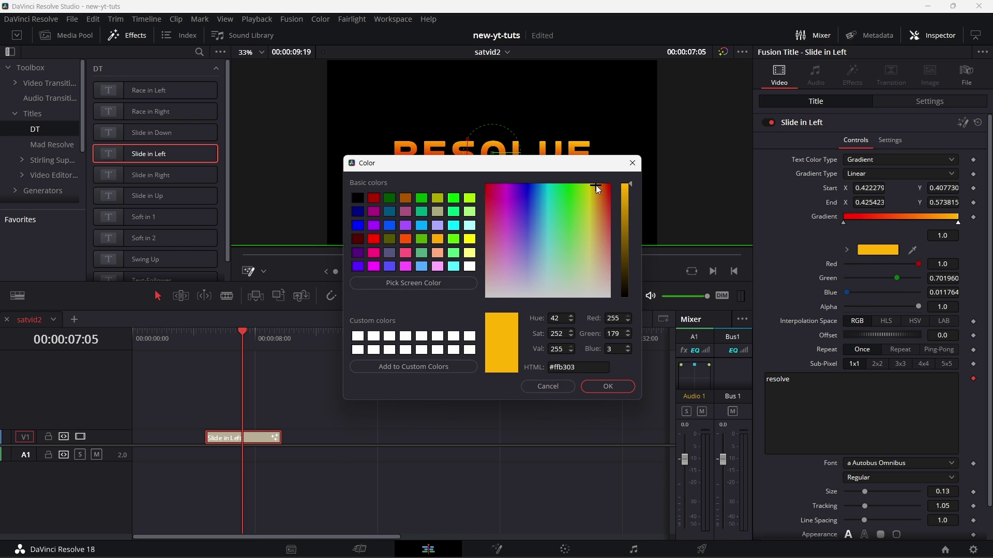
pyautogui.click(601, 391)
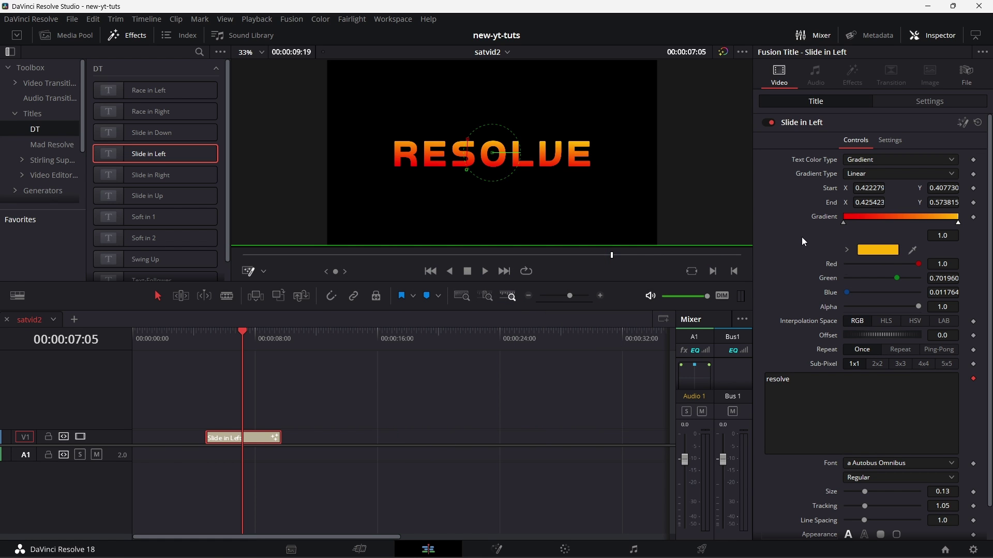
# Step: Switch the title Appearance to outline-only letters with a 0.02 stroke
pyautogui.scroll(-1, 821, 229)
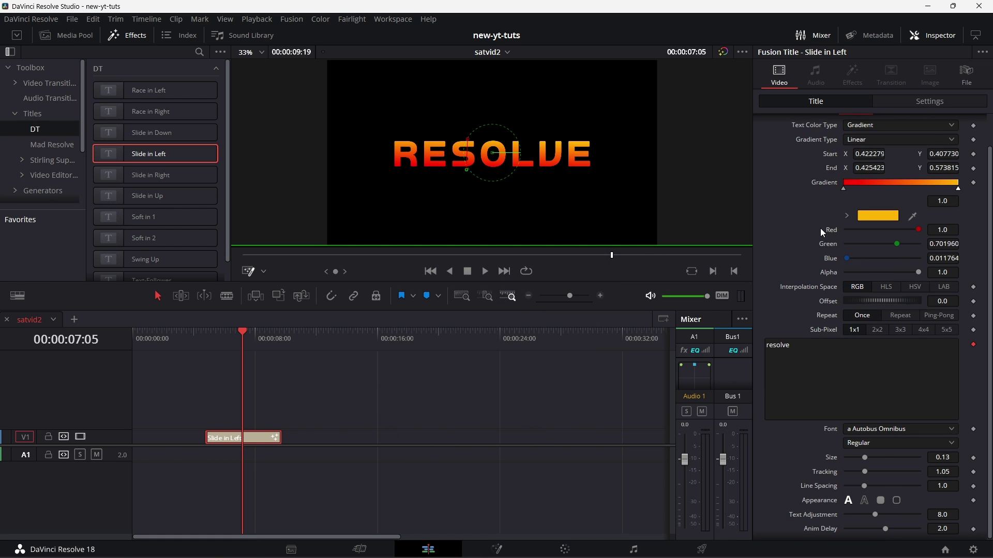
pyautogui.scroll(-1, 802, 264)
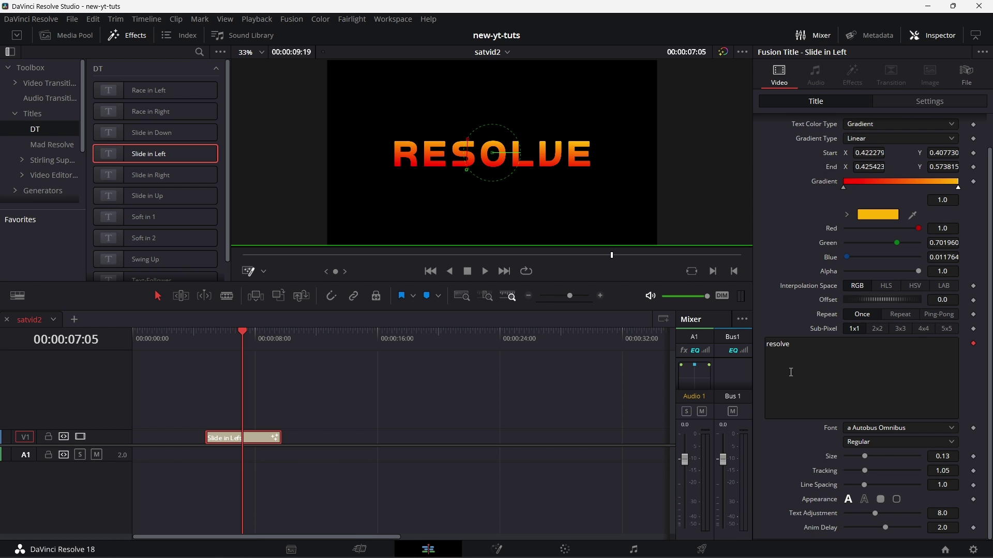
pyautogui.click(865, 502)
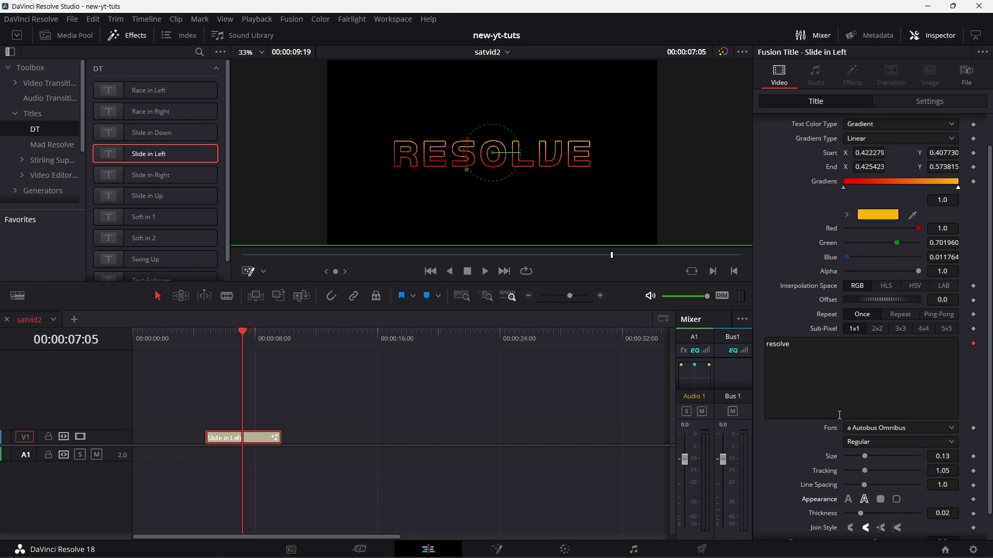
pyautogui.scroll(-1, 801, 465)
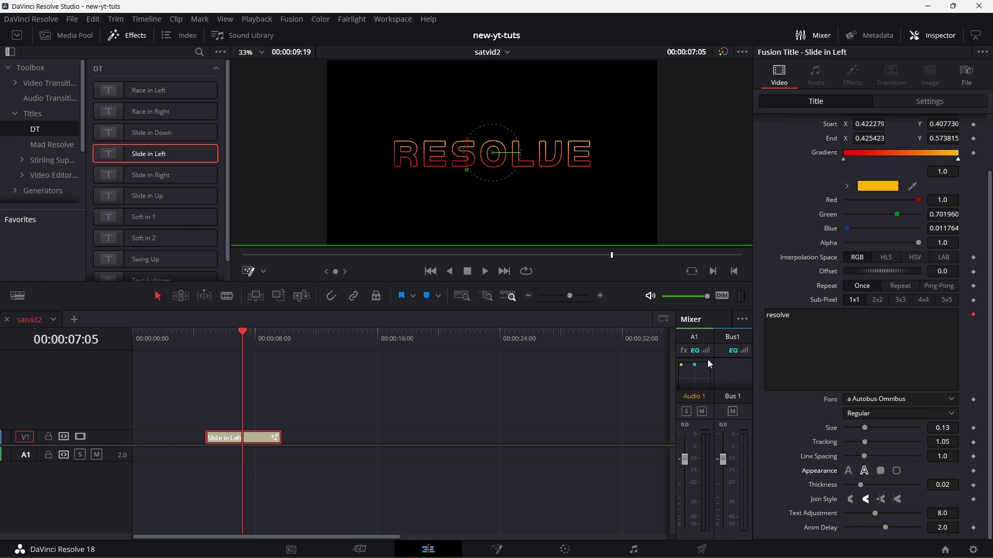
# Step: Play the title from 00:00:04:16 and stop near 00:00:09:18
pyautogui.click(204, 335)
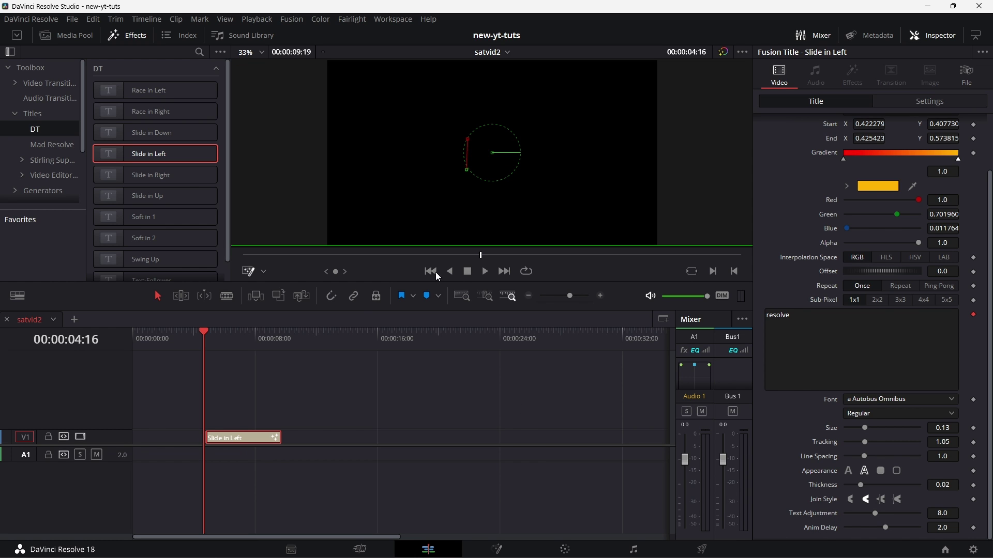
pyautogui.click(485, 272)
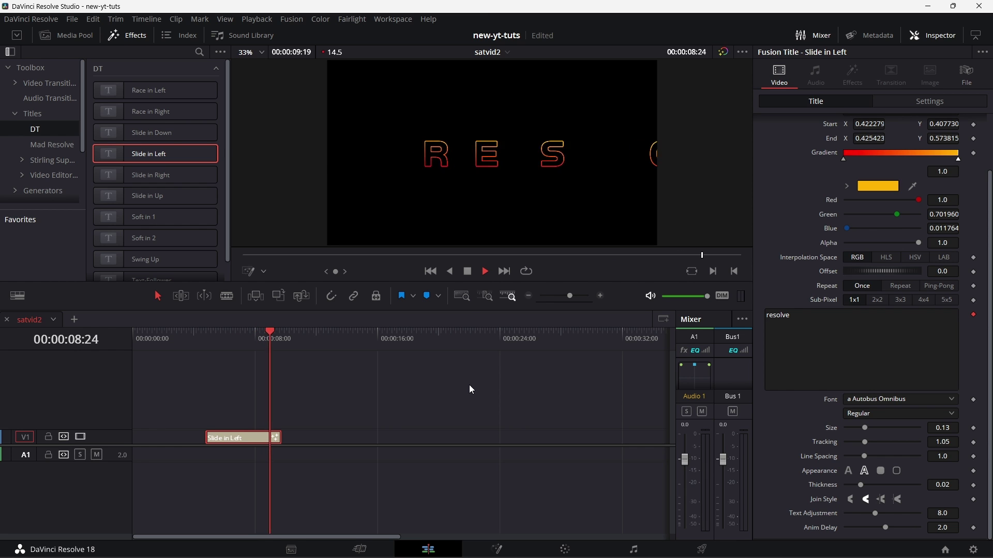
pyautogui.click(467, 272)
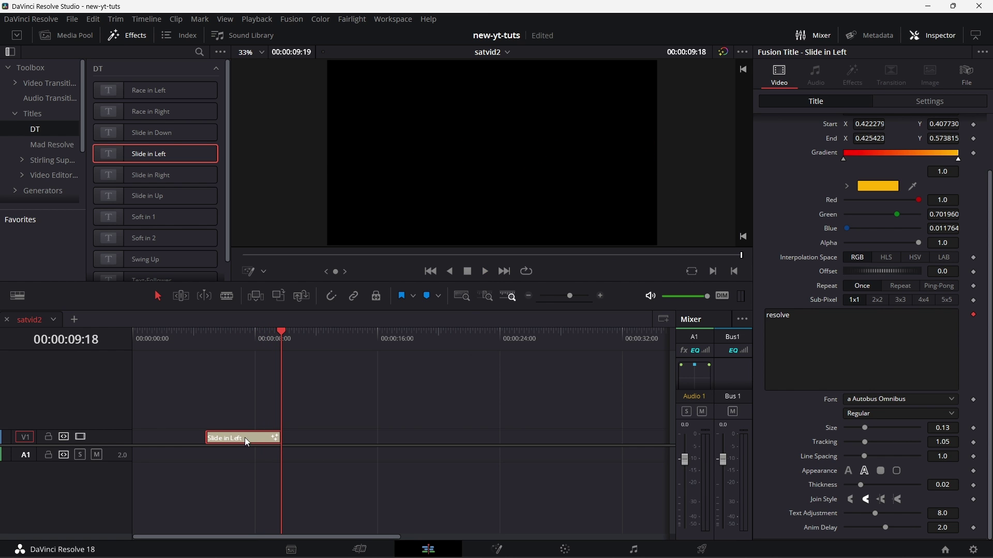
# Step: Replace the title text 'resolve' with 'international'
pyautogui.click(809, 318)
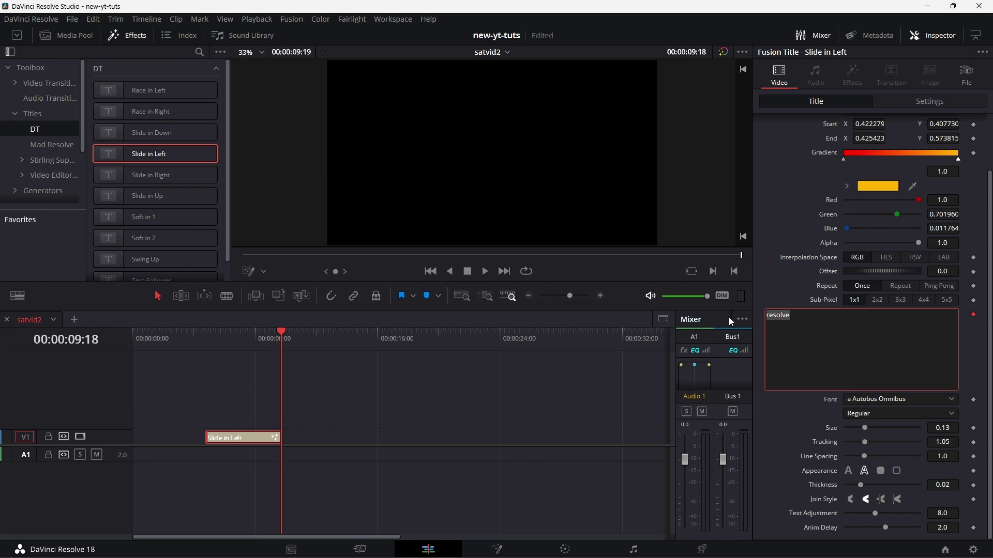
pyautogui.write('international')
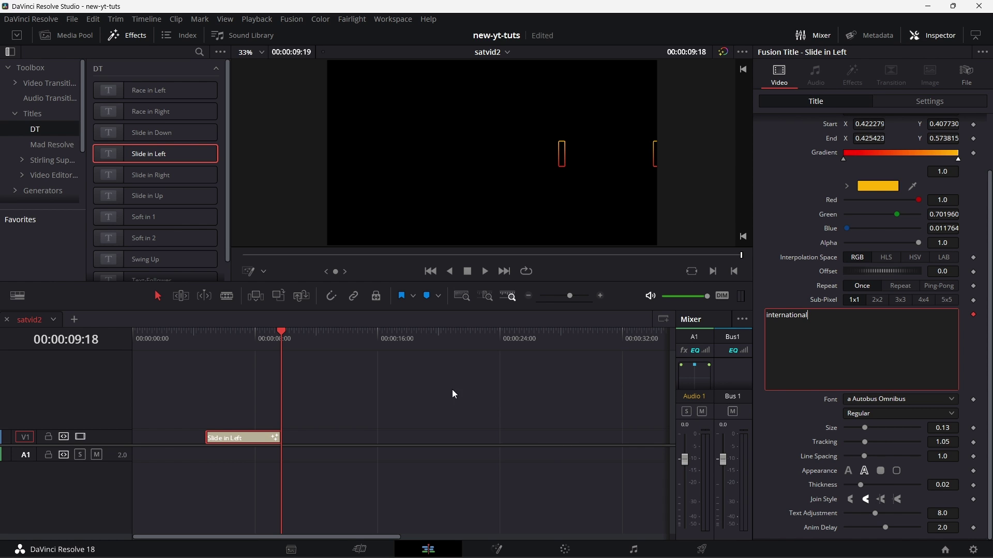
# Step: Play the INTERNATIONAL title from 00:00:03:23 through to the clip's end
pyautogui.click(193, 341)
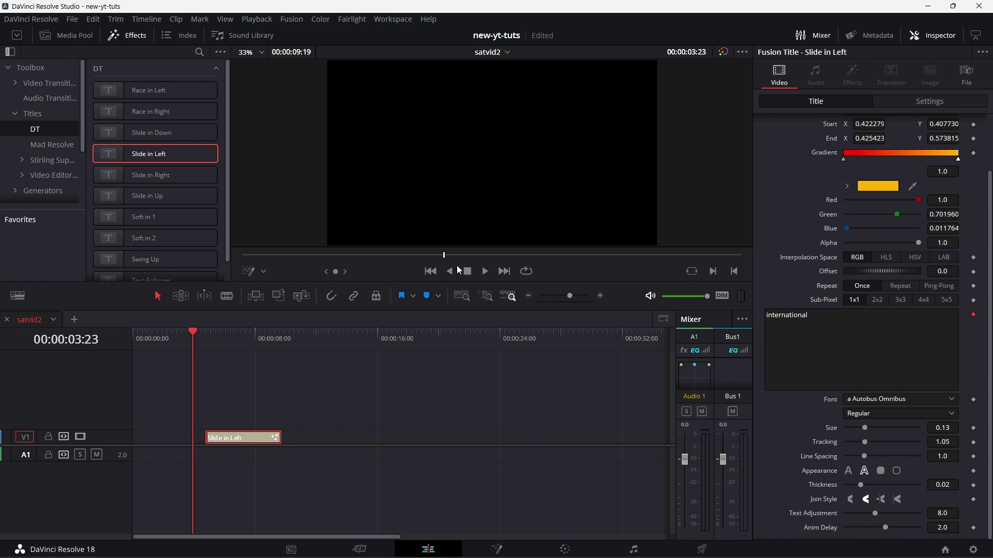
pyautogui.click(485, 272)
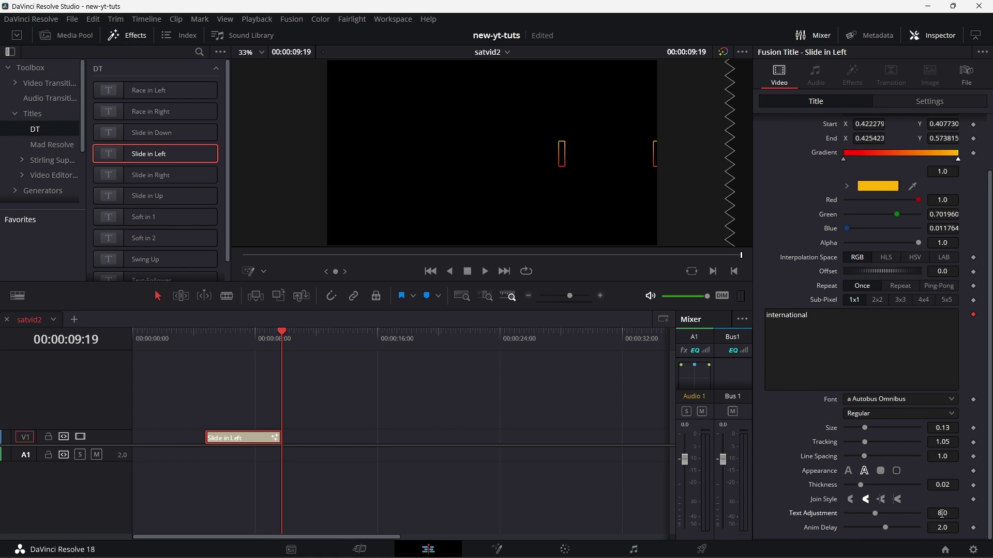
# Step: Raise Text Adjustment to 11.51 and replay the title from about 00:00:04:20
pyautogui.moveTo(941, 514)
pyautogui.mouseDown()
pyautogui.moveTo(990, 513)
pyautogui.moveTo(941, 514)
pyautogui.mouseUp()
pyautogui.click(208, 339)
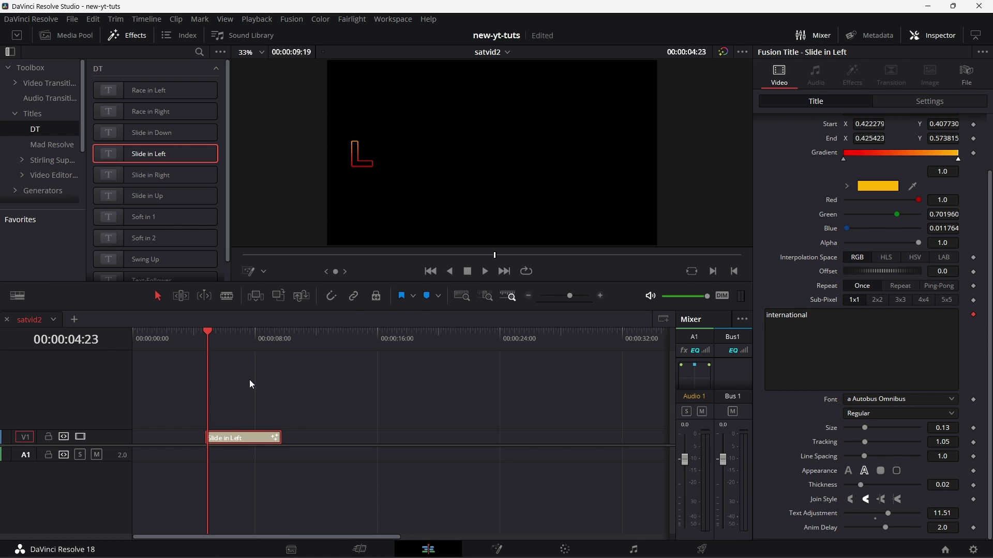
pyautogui.moveTo(207, 332); pyautogui.dragTo(207, 331)
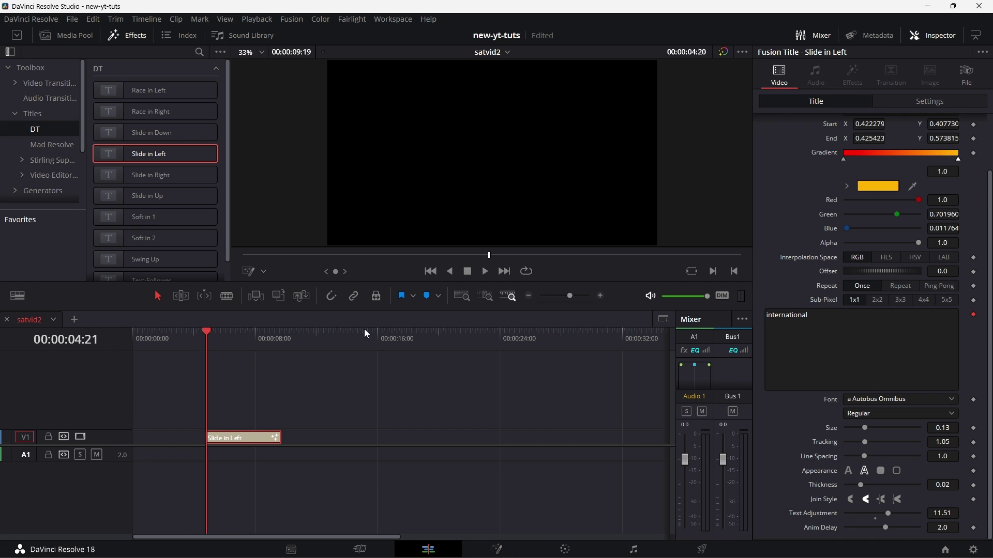
pyautogui.click(485, 279)
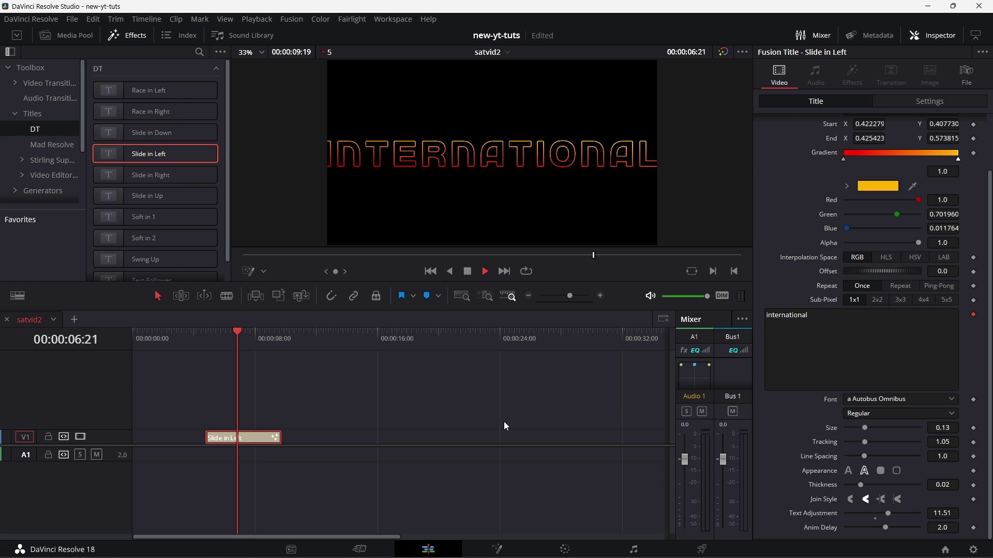
pyautogui.click(468, 271)
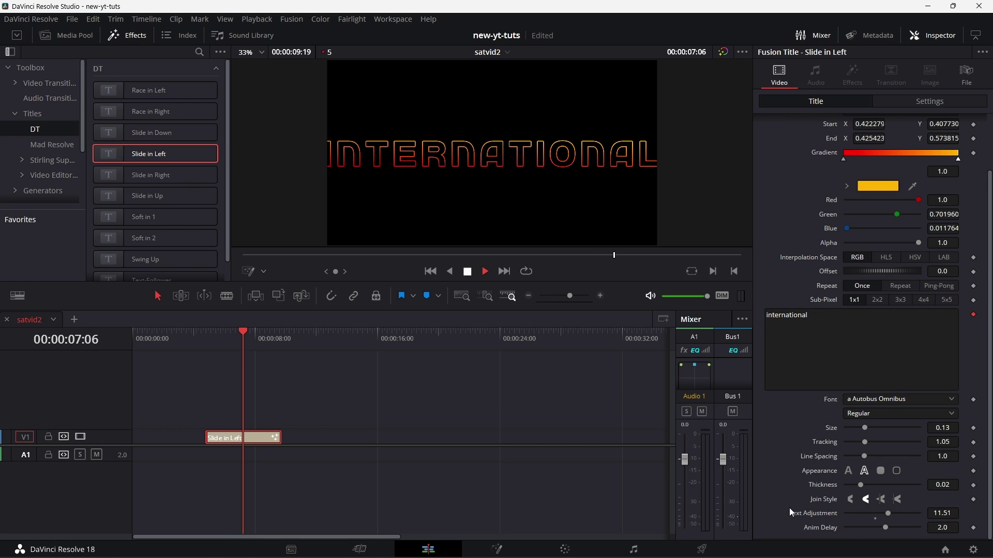